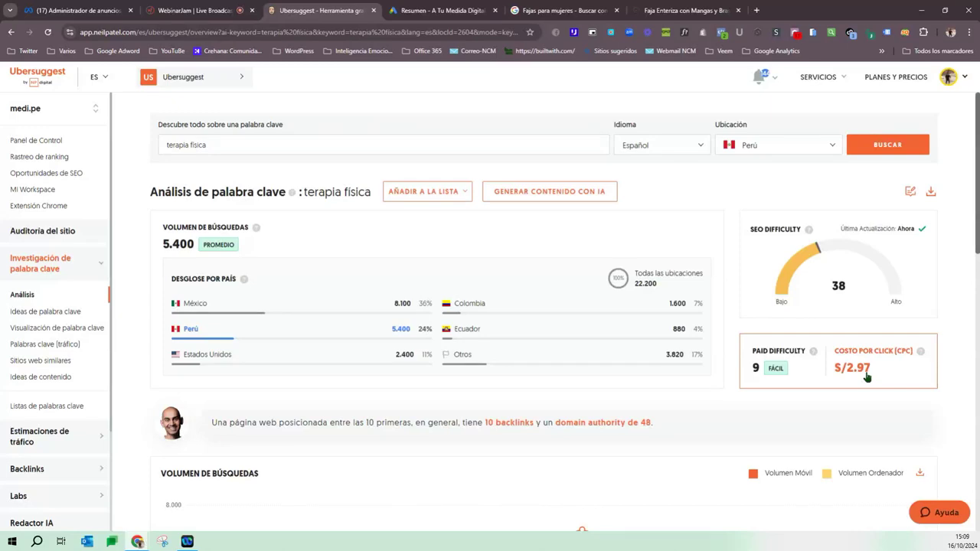
# Examine Ubersuggest's monthly mobile and desktop search volume chart for "terapia física" in Perú, from April to September 2024.
pyautogui.scroll(-2, 673, 383)
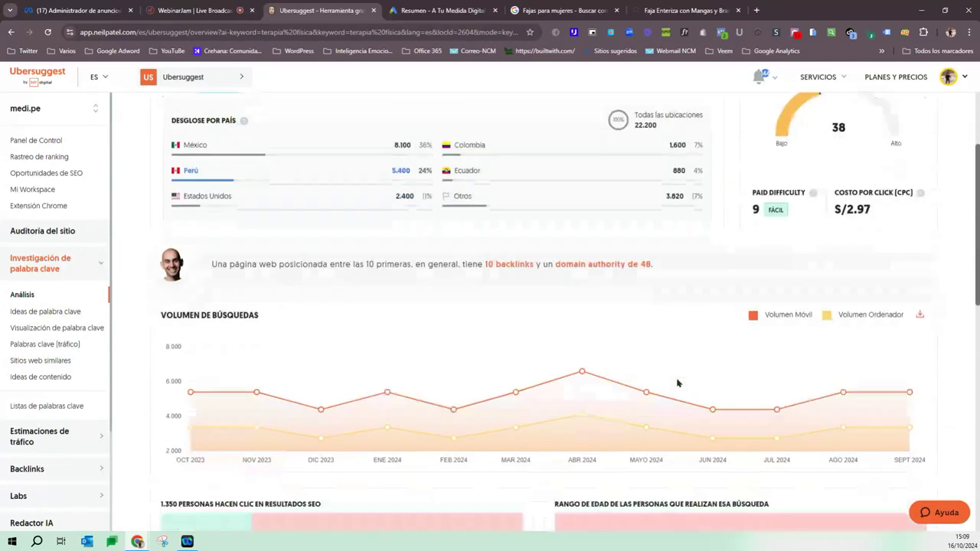
pyautogui.scroll(-2, 677, 382)
pyautogui.scroll(1, 677, 383)
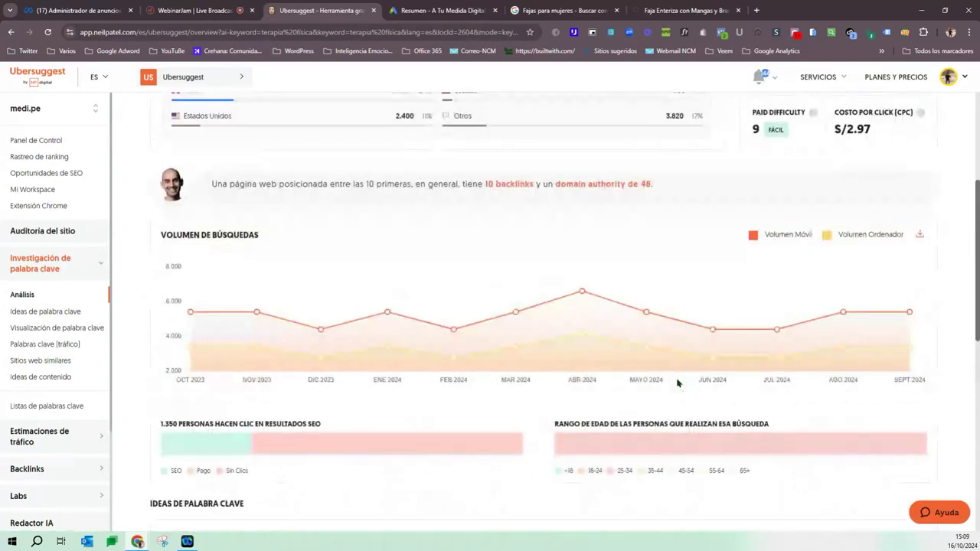
pyautogui.scroll(1, 228, 333)
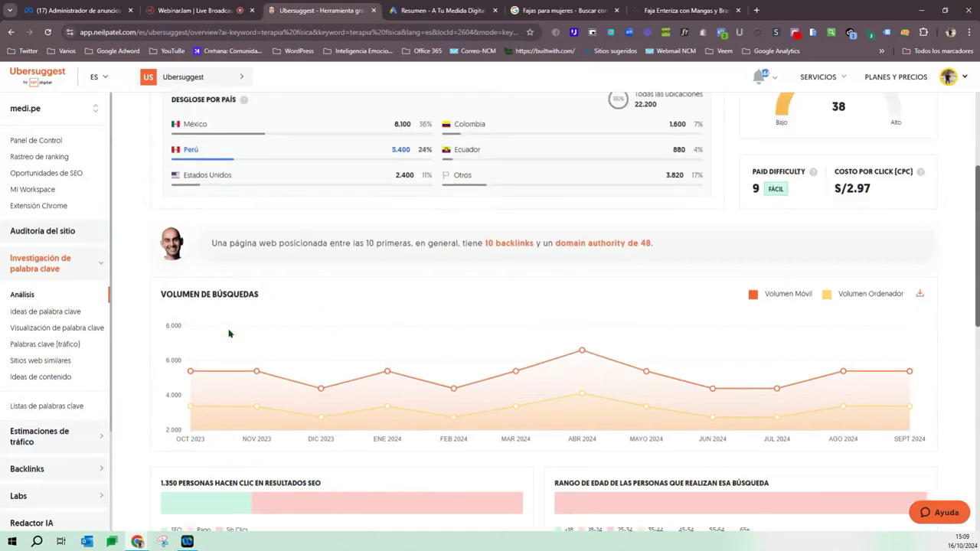
pyautogui.scroll(1, 228, 333)
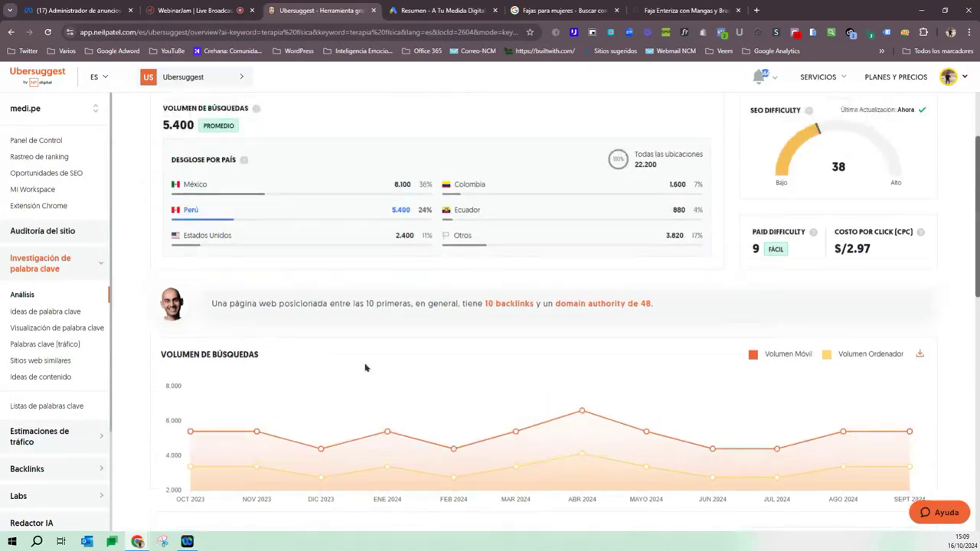
pyautogui.scroll(-2, 559, 368)
pyautogui.moveTo(584, 296)
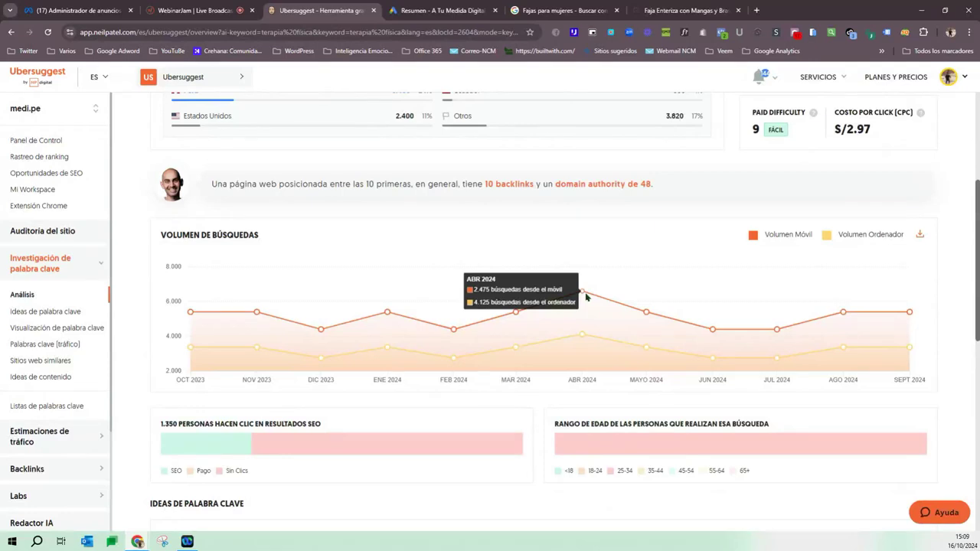
pyautogui.moveTo(645, 314)
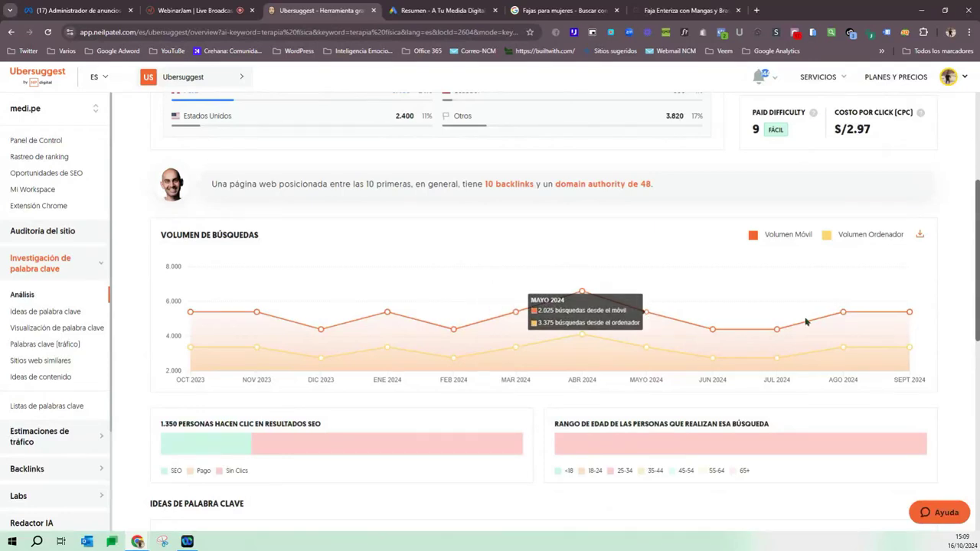
pyautogui.moveTo(910, 313)
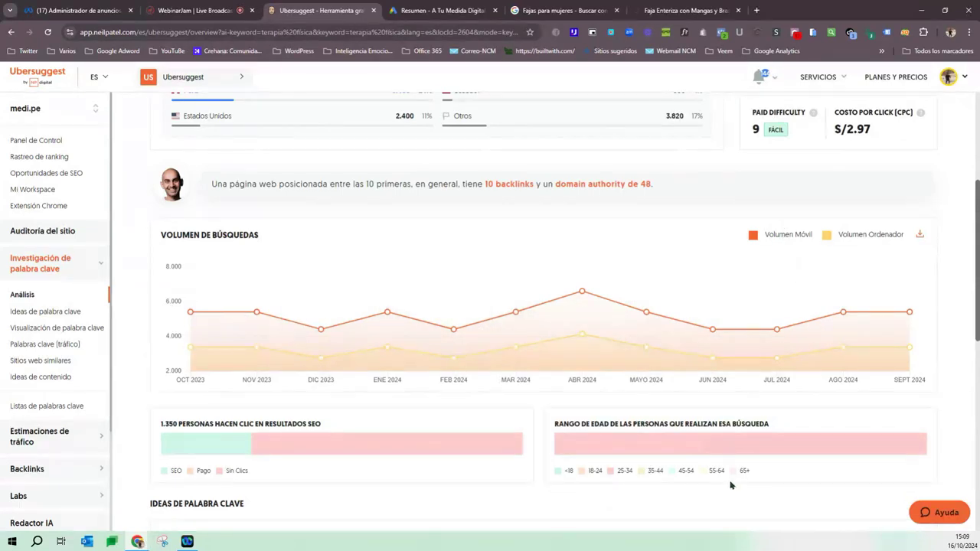
# Review the searchers' age range, the keyword ideas and the content ideas for "terapia física".
pyautogui.moveTo(749, 444)
pyautogui.scroll(-1, 762, 453)
pyautogui.scroll(-2, 763, 453)
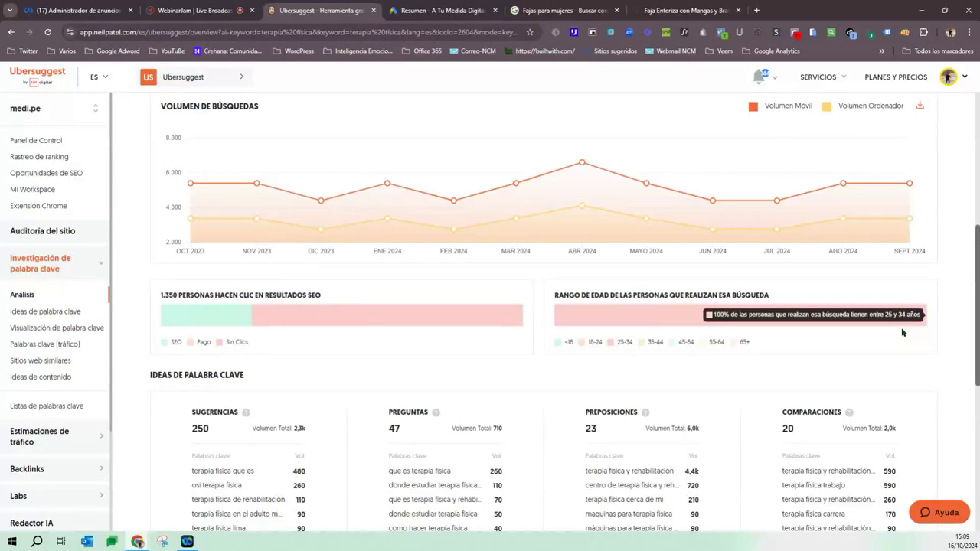
pyautogui.scroll(-3, 228, 238)
pyautogui.scroll(-2, 372, 400)
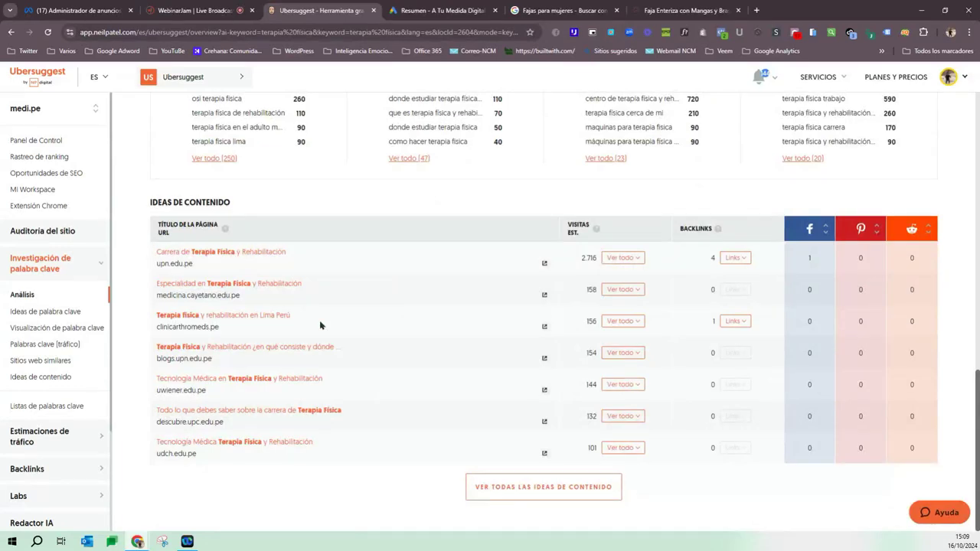
pyautogui.scroll(15, 319, 320)
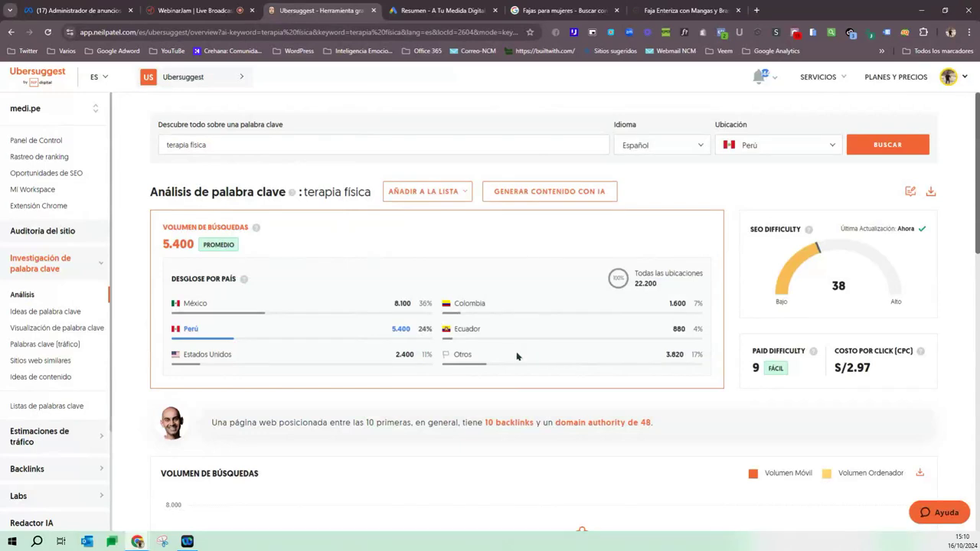
# Switch to Meta Ads Manager and start a new auction campaign with the Ventas objective.
pyautogui.click(91, 7)
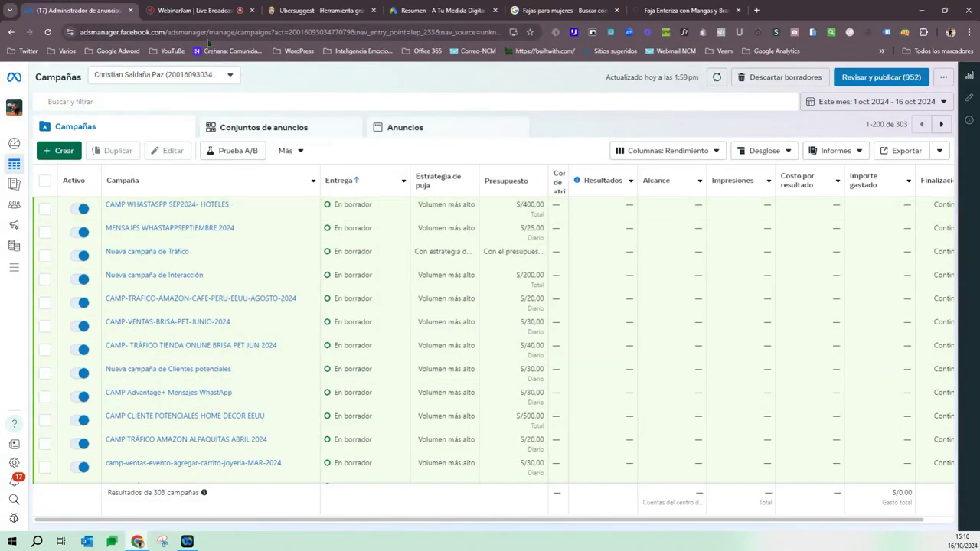
pyautogui.click(64, 150)
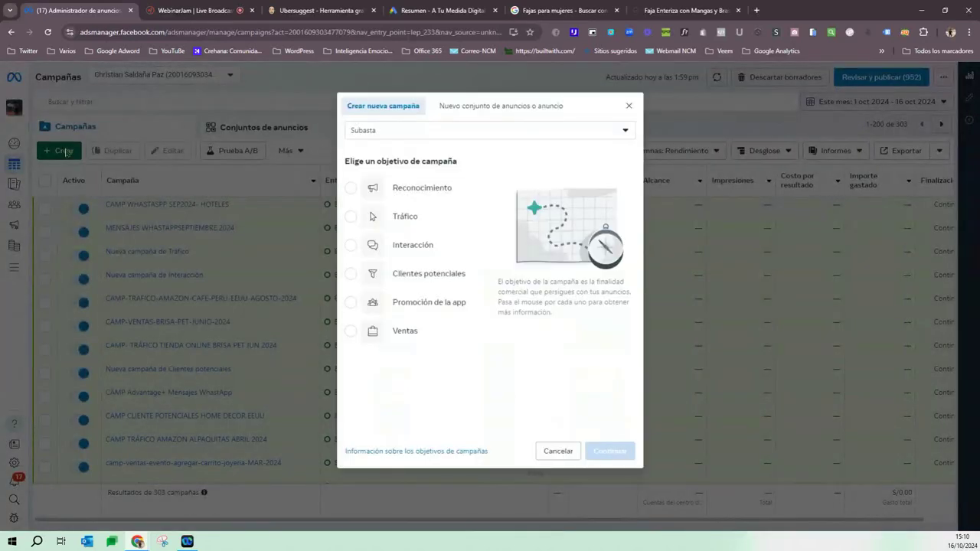
pyautogui.click(350, 332)
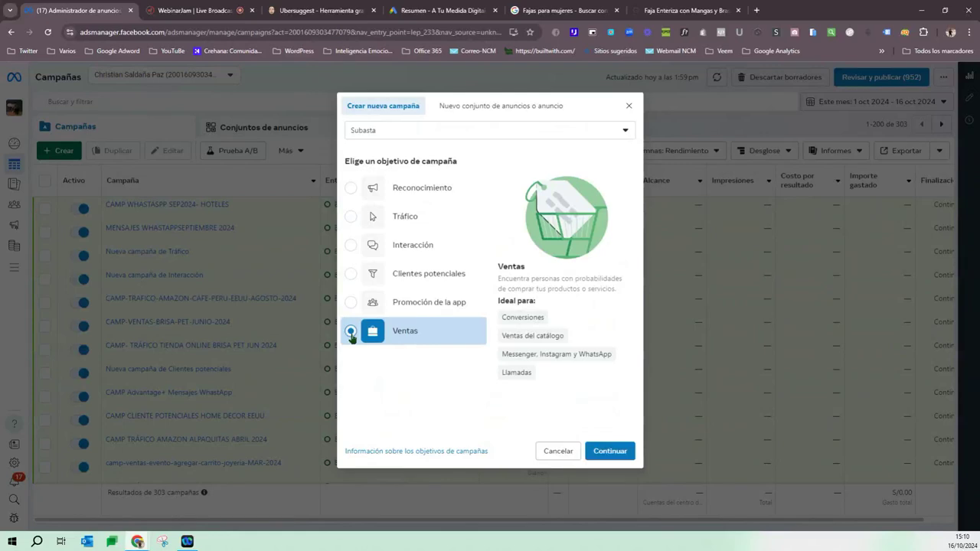
pyautogui.moveTo(540, 297)
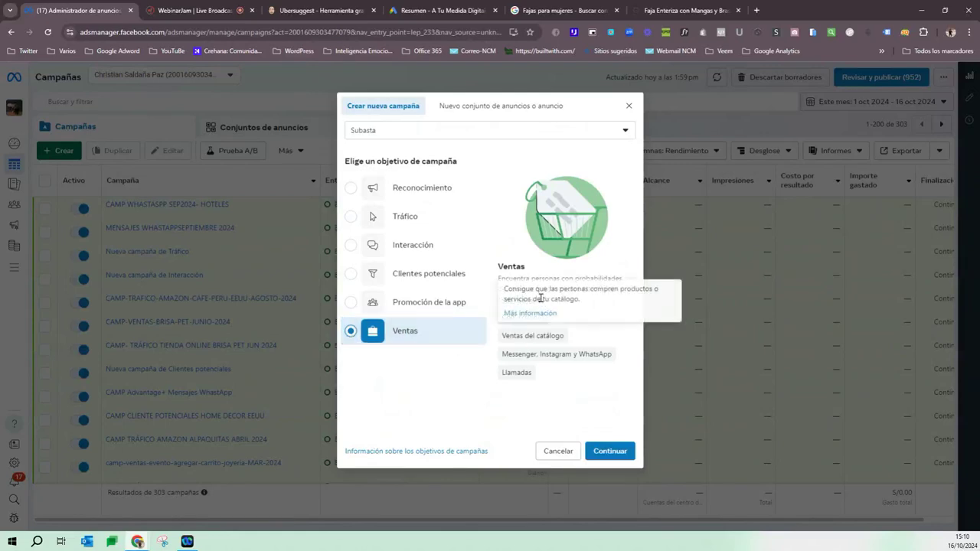
pyautogui.doubleClick(603, 278)
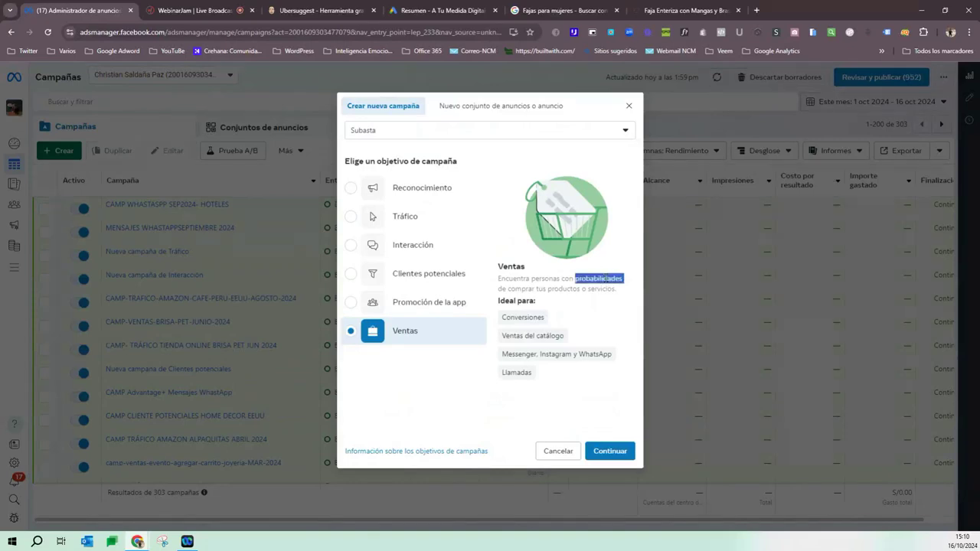
pyautogui.doubleClick(523, 288)
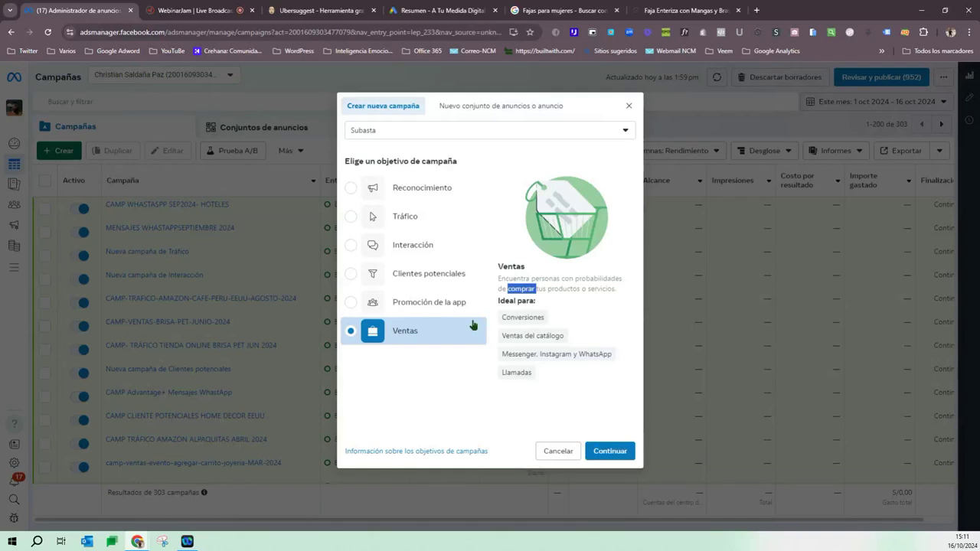
# Continue with the Ventas objective and create it as a manual sales campaign (Campaña manual de ventas).
pyautogui.click(612, 453)
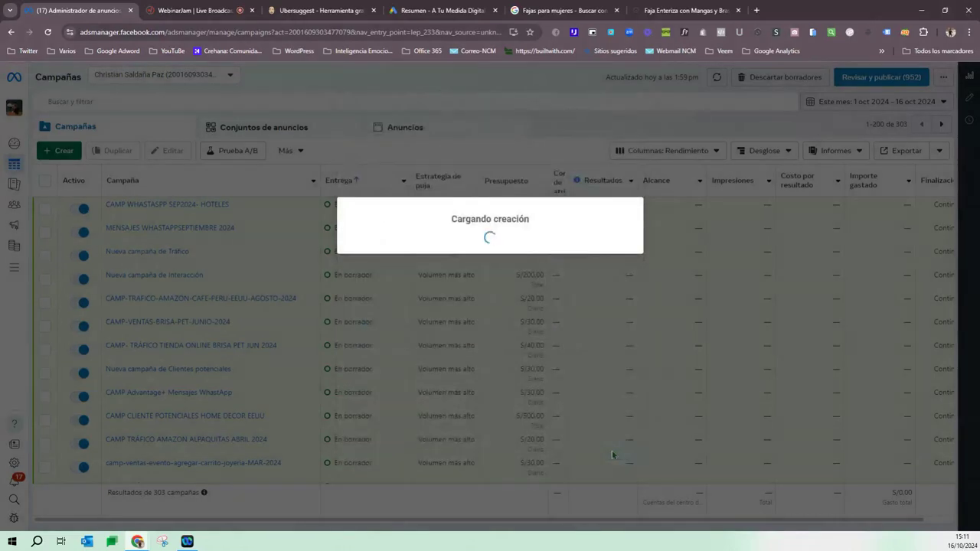
pyautogui.click(430, 357)
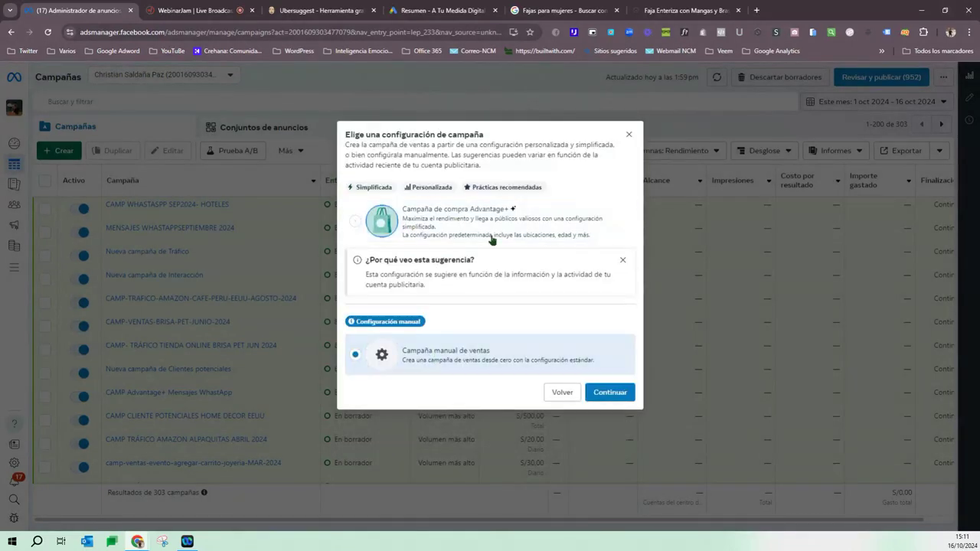
pyautogui.click(622, 393)
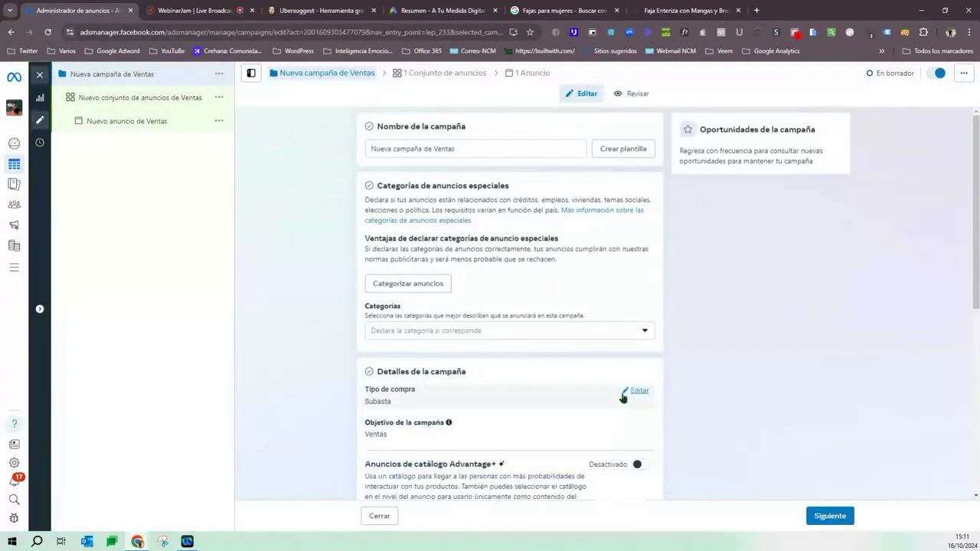
# Proceed to the ad set, set the conversion location to Sitio web, and check the performance goal options, keeping Maximizar el número de conversiones.
pyautogui.scroll(-5, 587, 360)
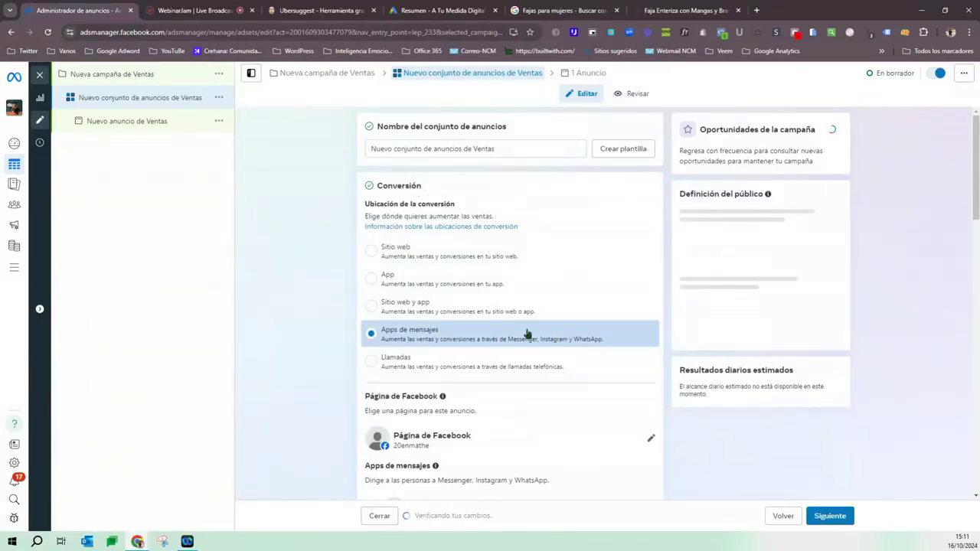
pyautogui.click(373, 255)
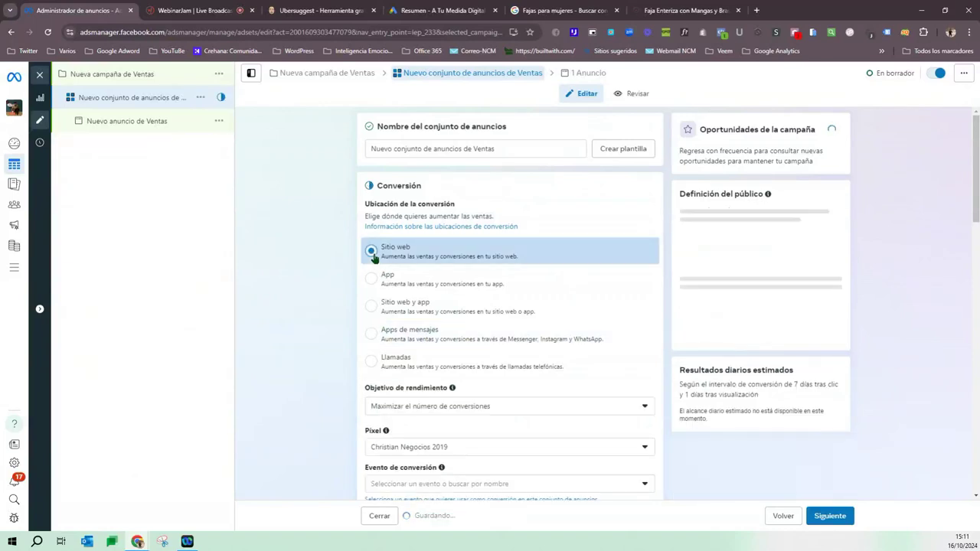
pyautogui.scroll(-3, 299, 318)
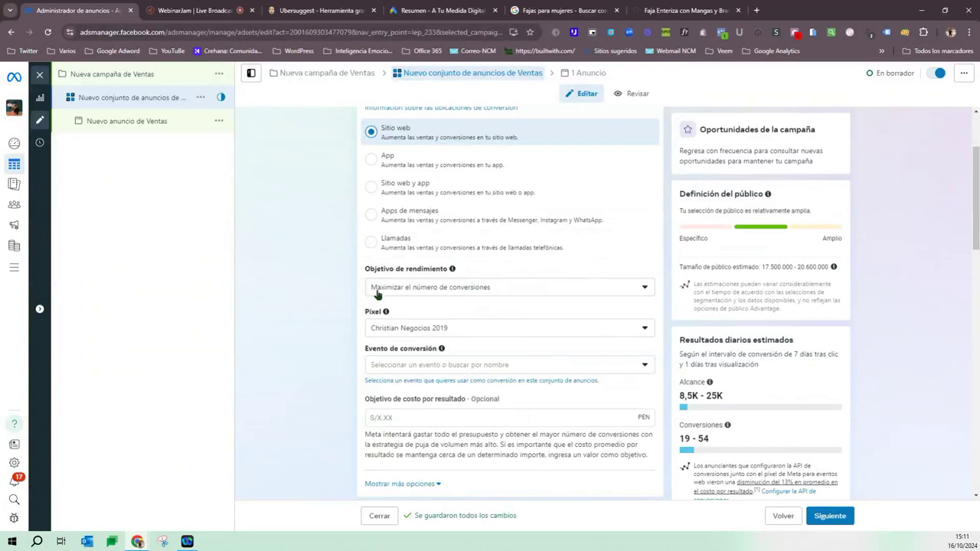
pyautogui.click(451, 295)
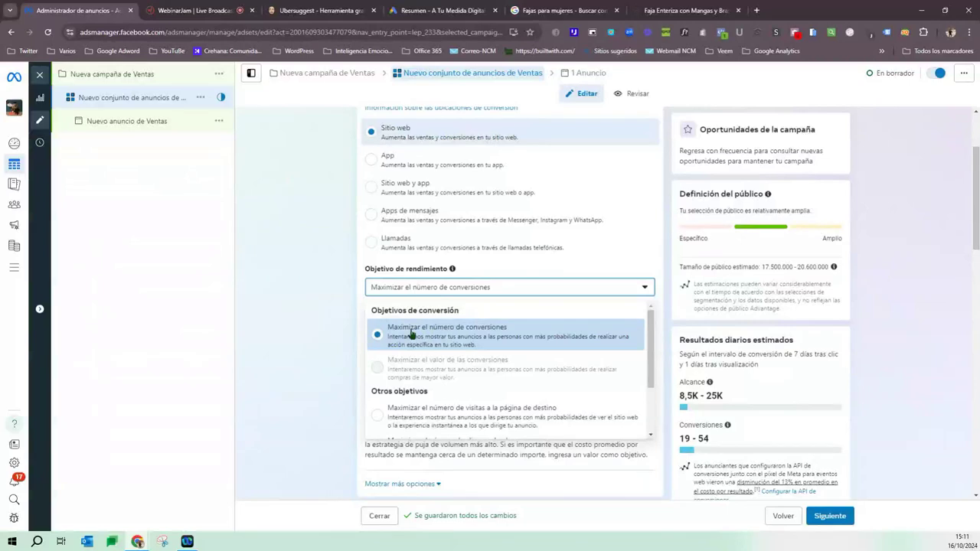
pyautogui.click(353, 328)
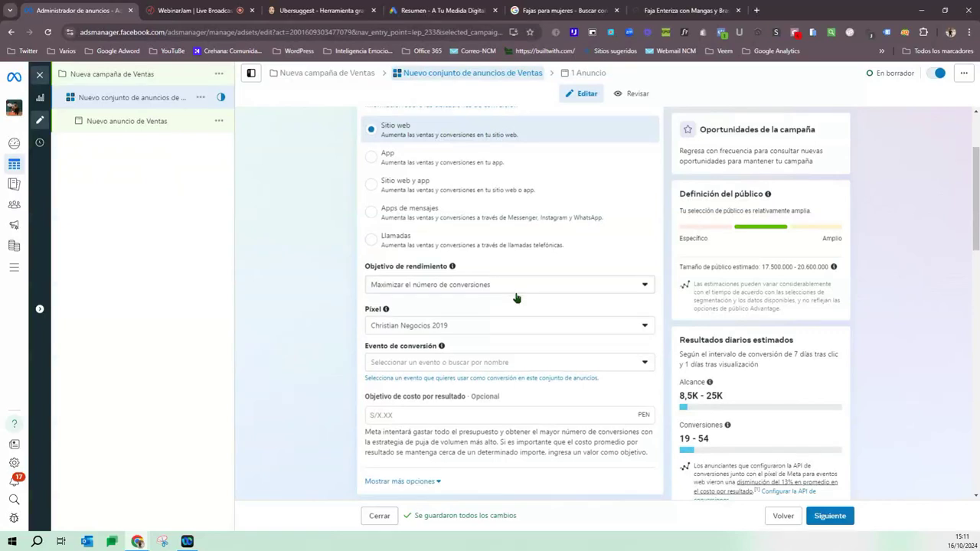
# Set the ad set's conversion event to Comprar.
pyautogui.scroll(-2, 493, 290)
pyautogui.click(457, 246)
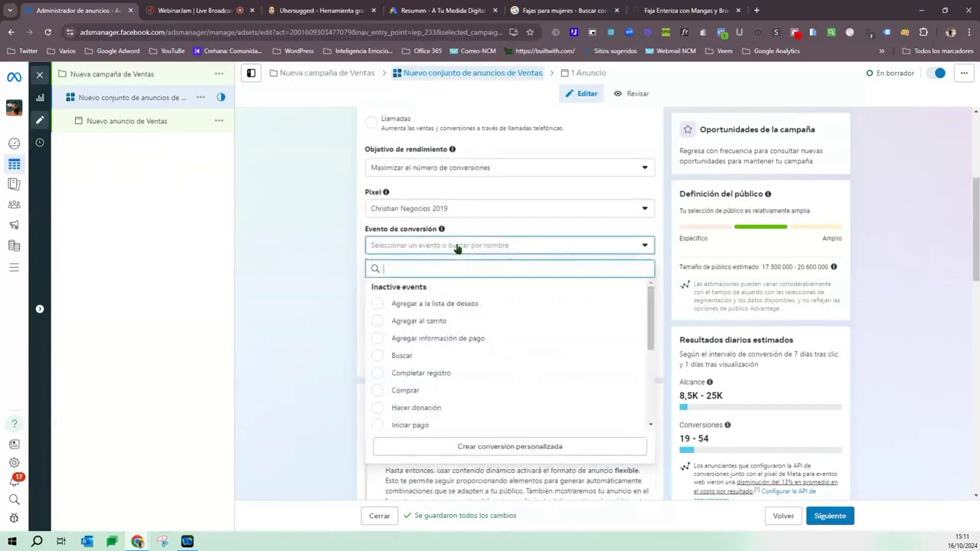
pyautogui.click(379, 393)
pyautogui.click(339, 345)
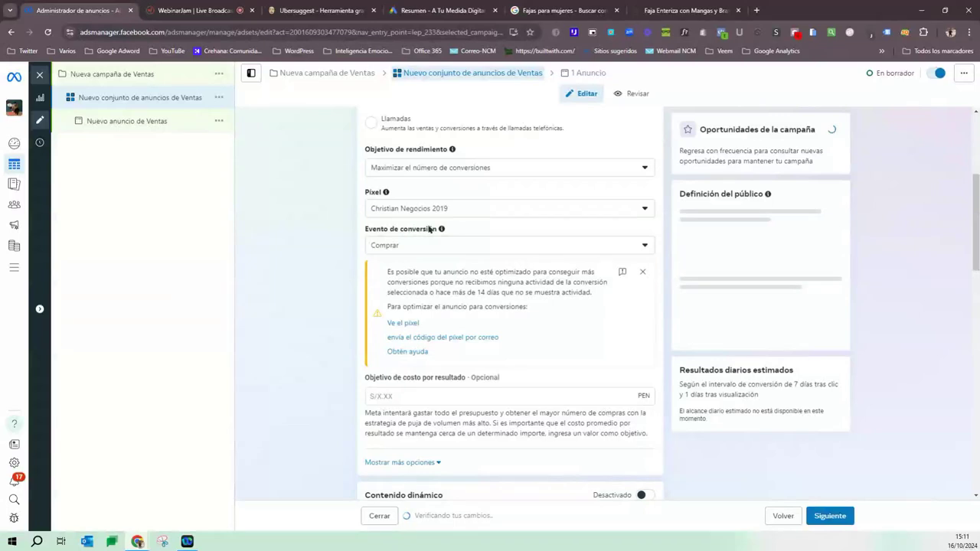
# Try Agregar al carrito as the conversion event, and return the event to Comprar.
pyautogui.click(427, 253)
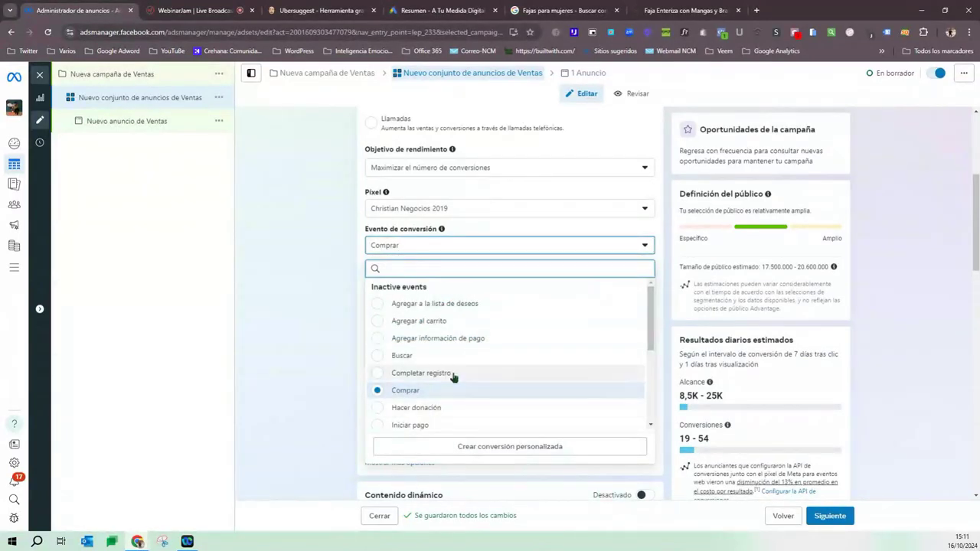
pyautogui.click(405, 321)
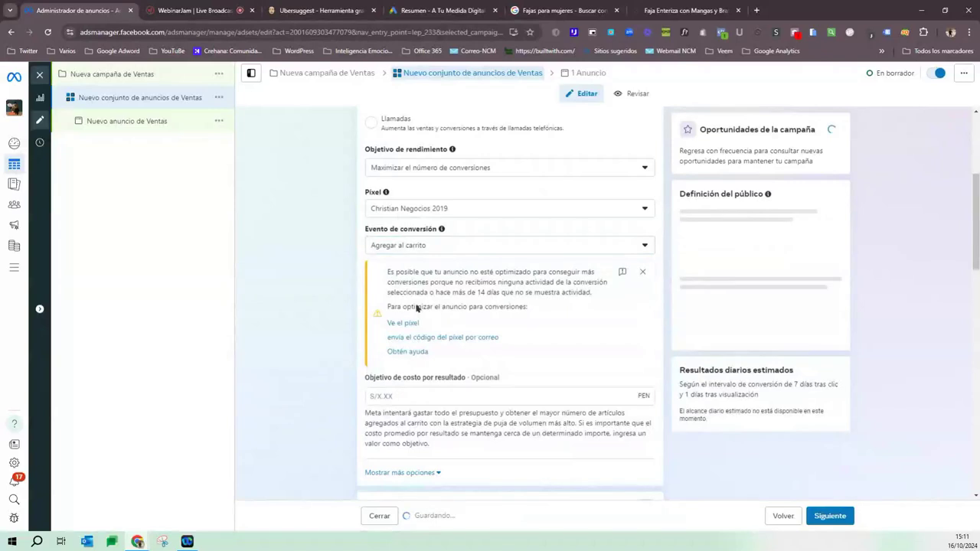
pyautogui.click(485, 248)
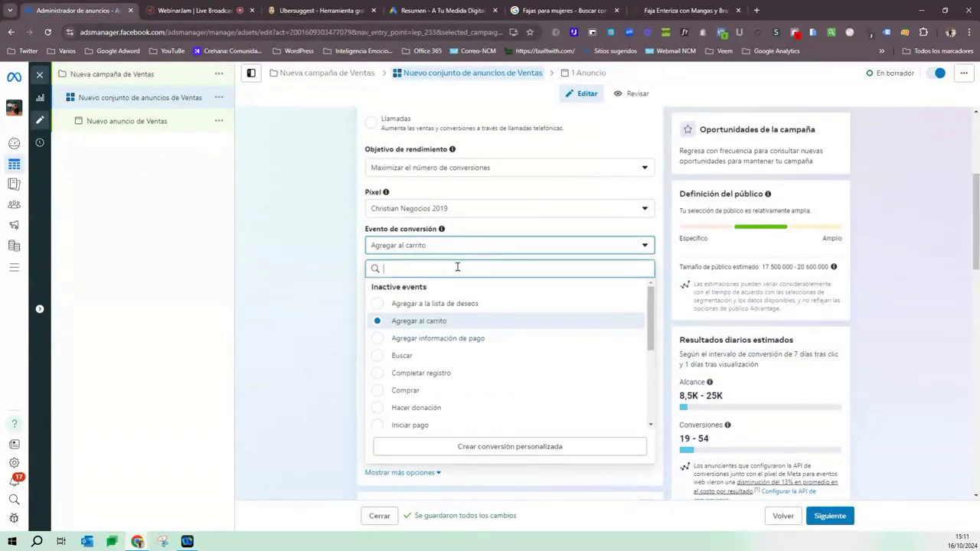
pyautogui.click(378, 390)
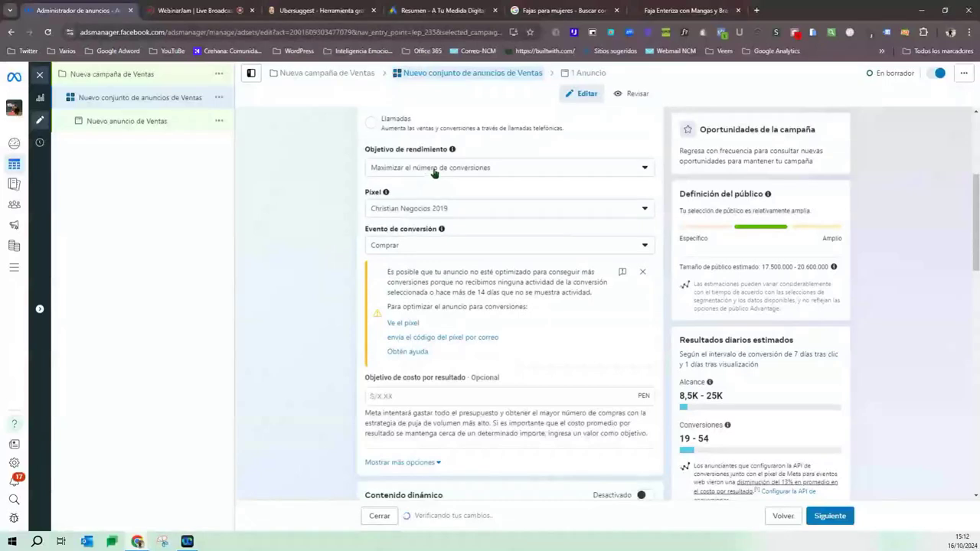
# Look through the available conversion events without changing the selection, and read the information about the Meta pixel.
pyautogui.click(436, 249)
pyautogui.scroll(-3, 432, 383)
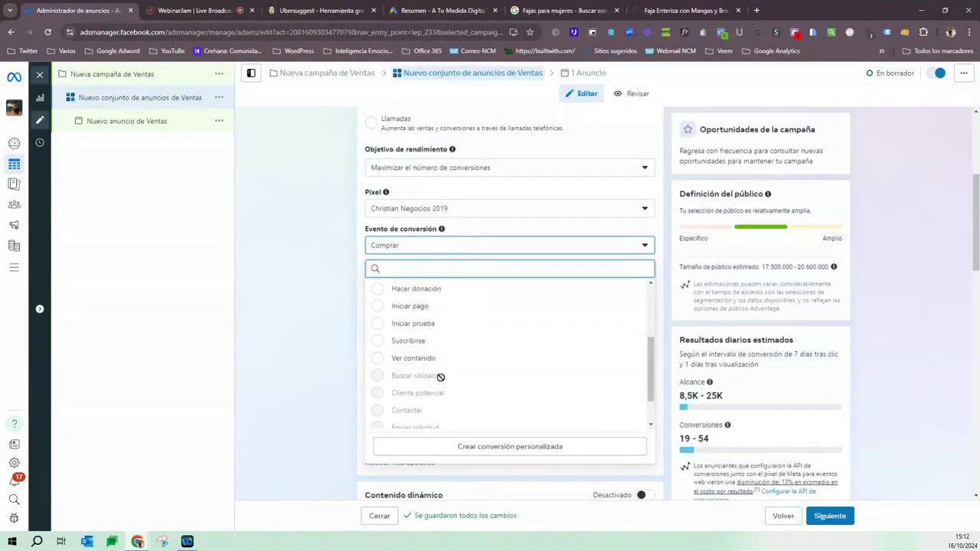
pyautogui.scroll(3, 444, 367)
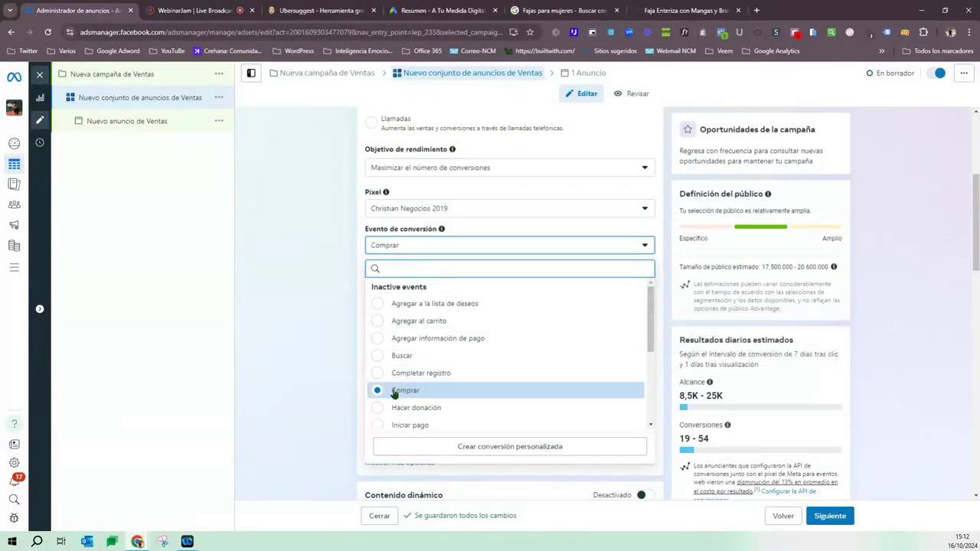
pyautogui.click(323, 386)
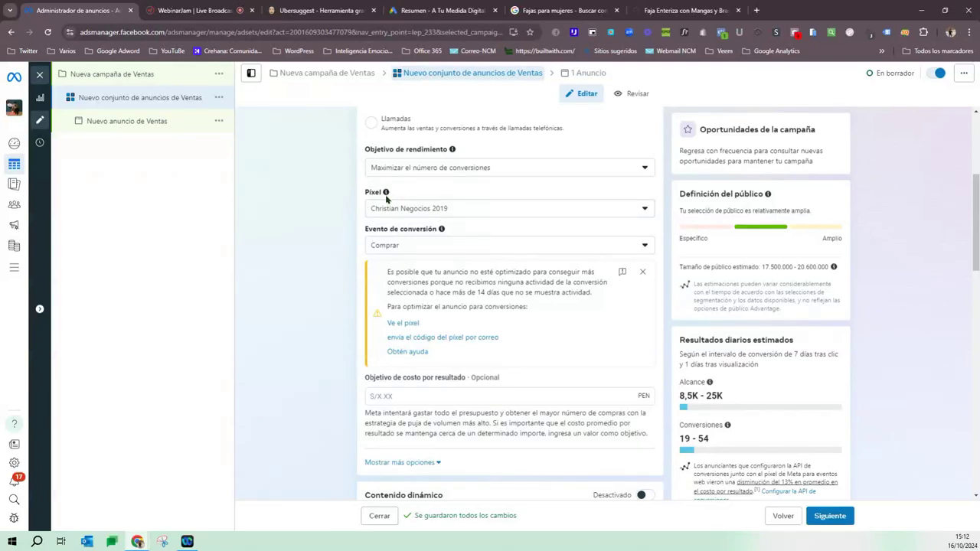
pyautogui.moveTo(385, 196)
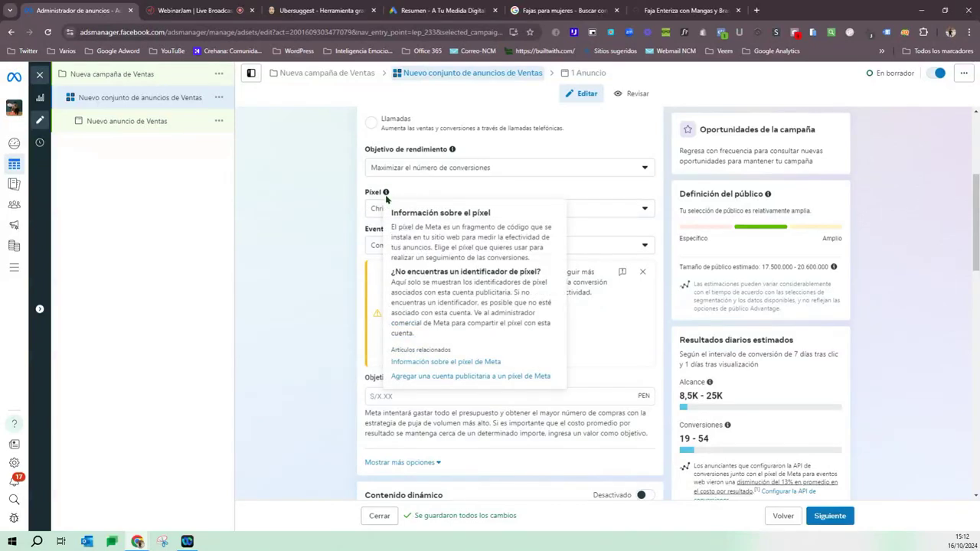